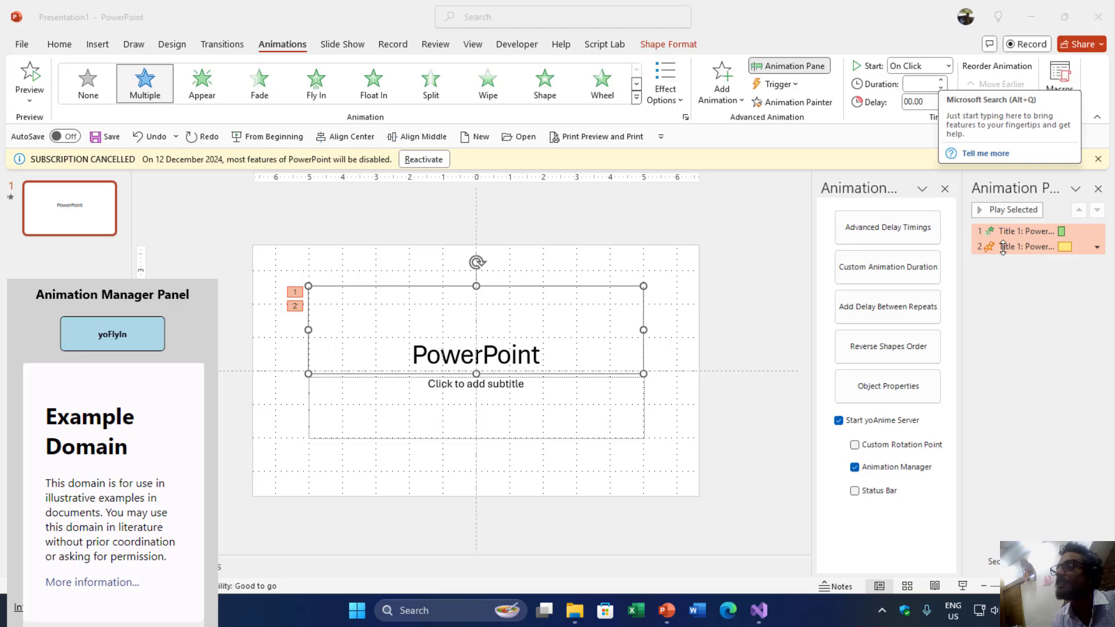
# - Remove the empty subtitle placeholder and drag the 'PowerPoint' title down to the slide's center
pyautogui.click(451, 439)
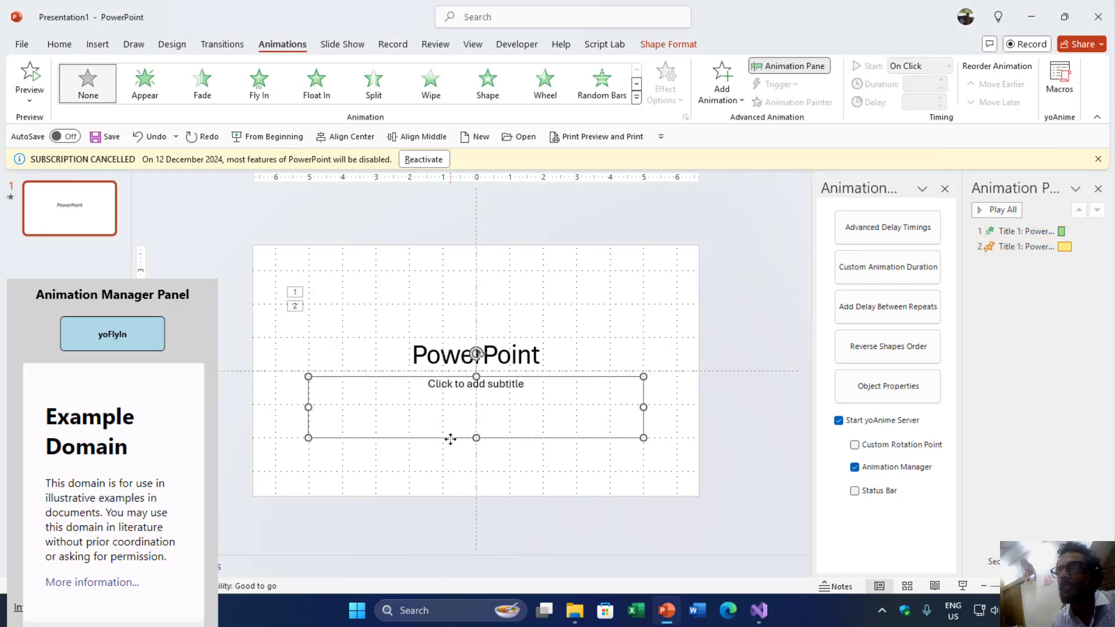
pyautogui.press('Escape')
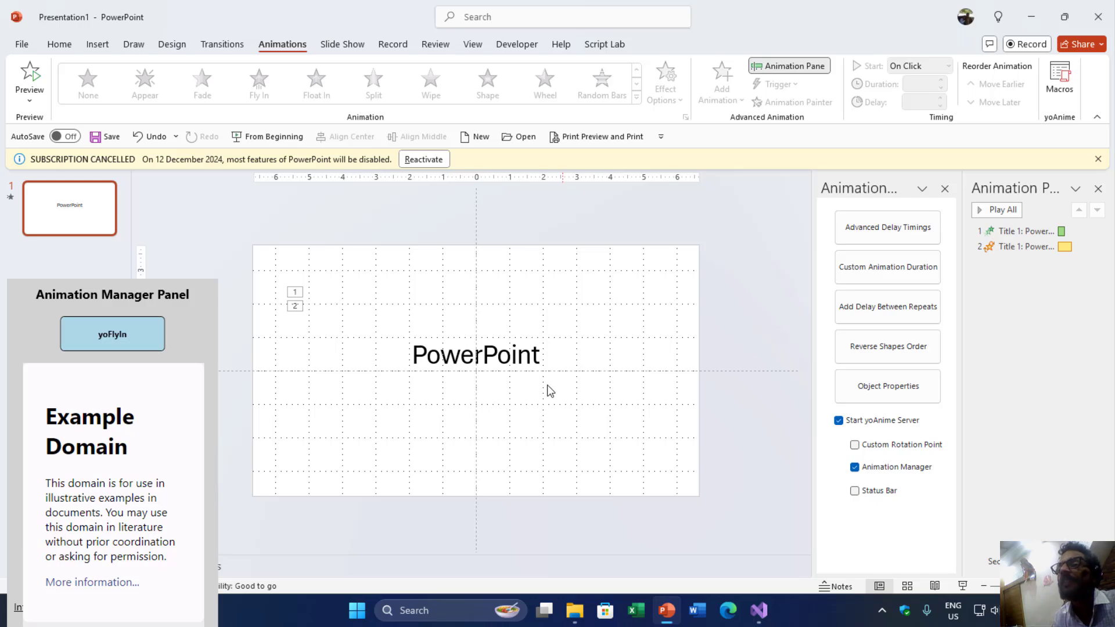
pyautogui.click(515, 343)
pyautogui.moveTo(528, 286); pyautogui.dragTo(503, 352)
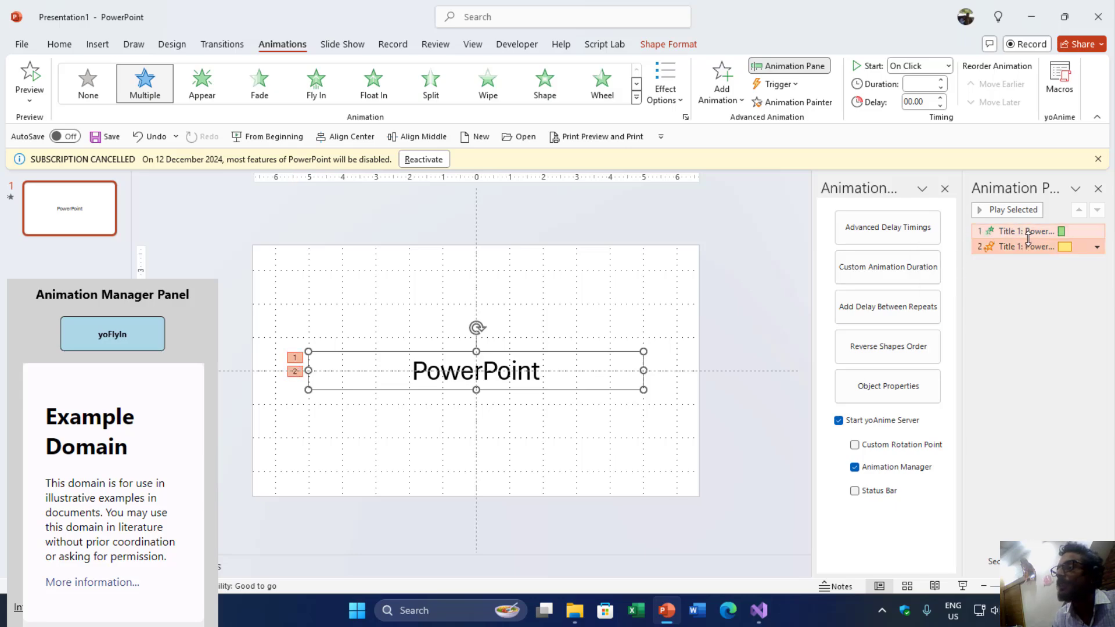
pyautogui.click(1026, 231)
pyautogui.keyDown('shift'); pyautogui.click(1021, 247); pyautogui.keyUp('shift')
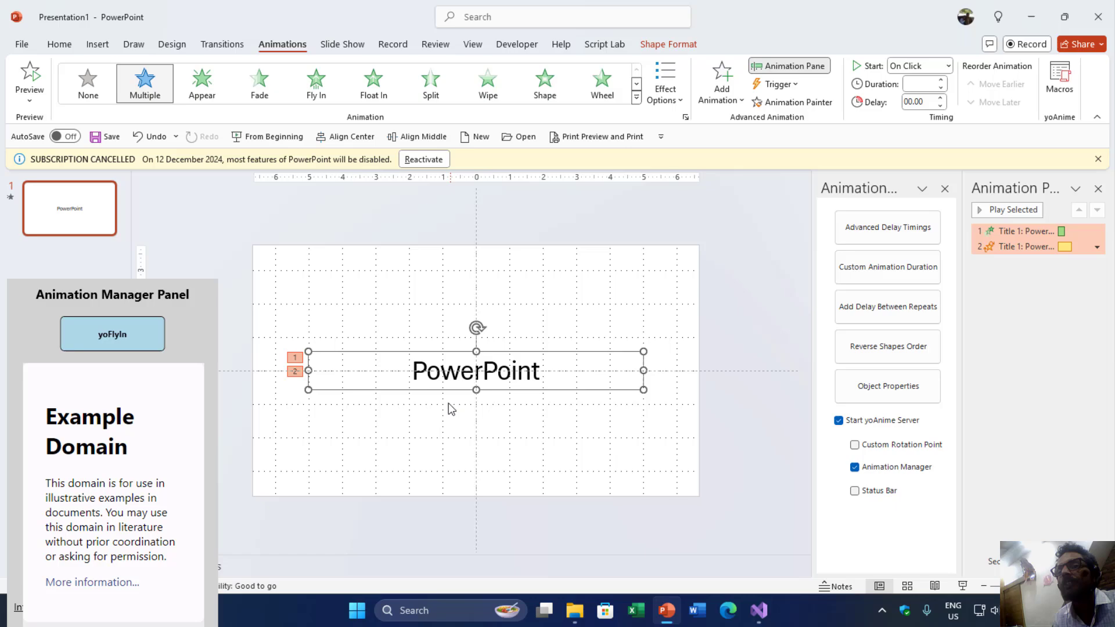
# - Open yoFlyIn from the Animation Manager Panel, dismiss the shape info box, and place the window beside the slide
pyautogui.click(126, 338)
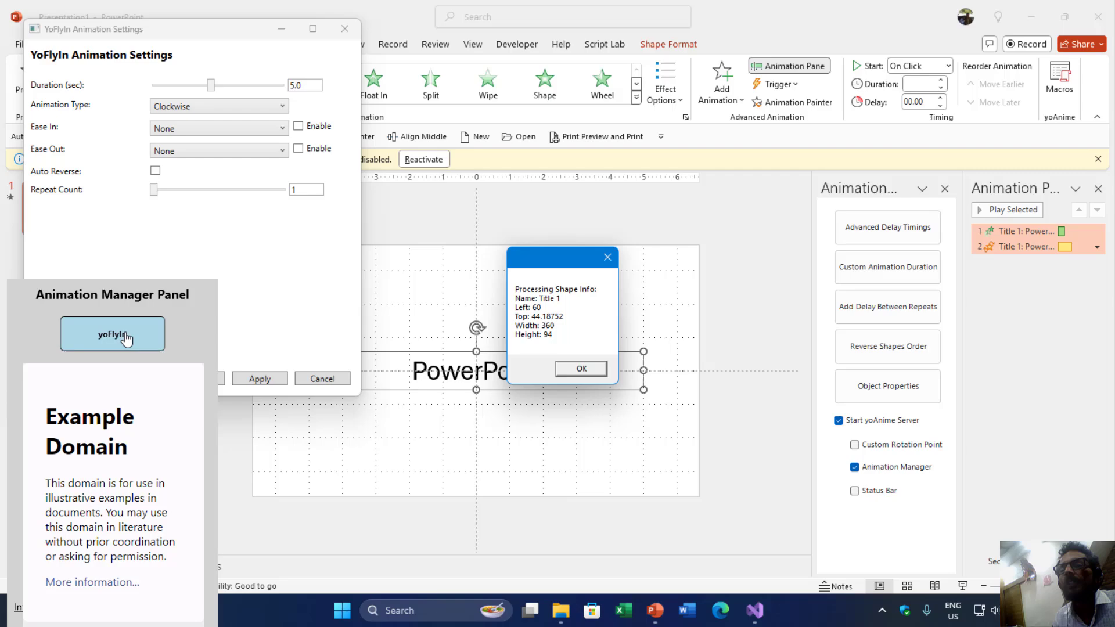
pyautogui.click(584, 370)
pyautogui.moveTo(244, 36); pyautogui.dragTo(886, 84)
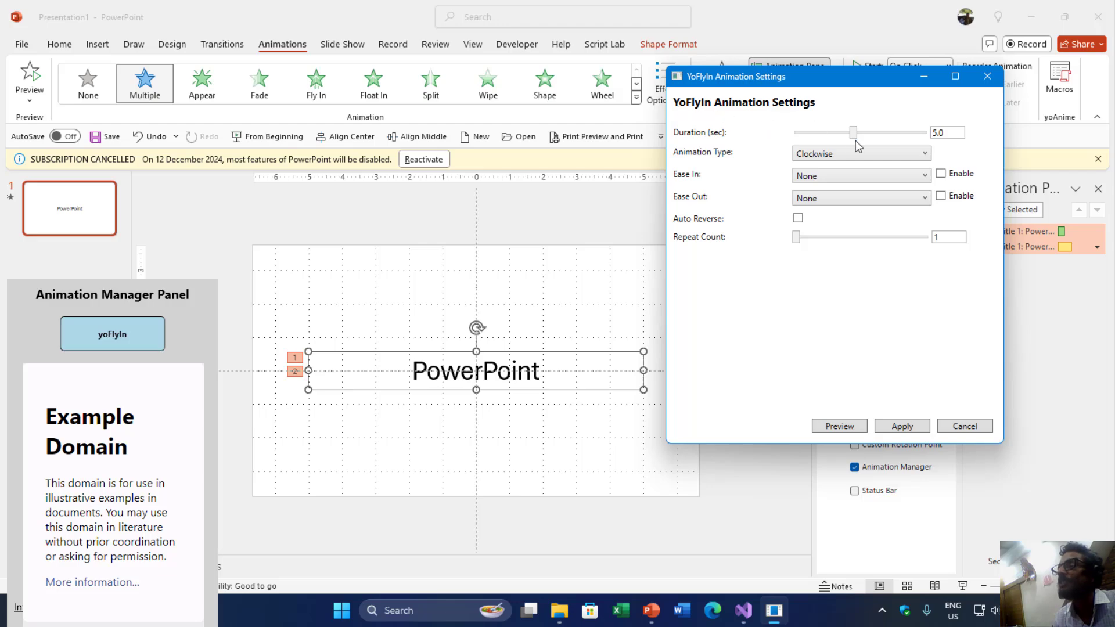
# - Set the spin duration to 6.0 seconds and enable Cubic ease in and ease out
pyautogui.moveTo(855, 137); pyautogui.dragTo(869, 137)
pyautogui.click(957, 176)
pyautogui.click(954, 197)
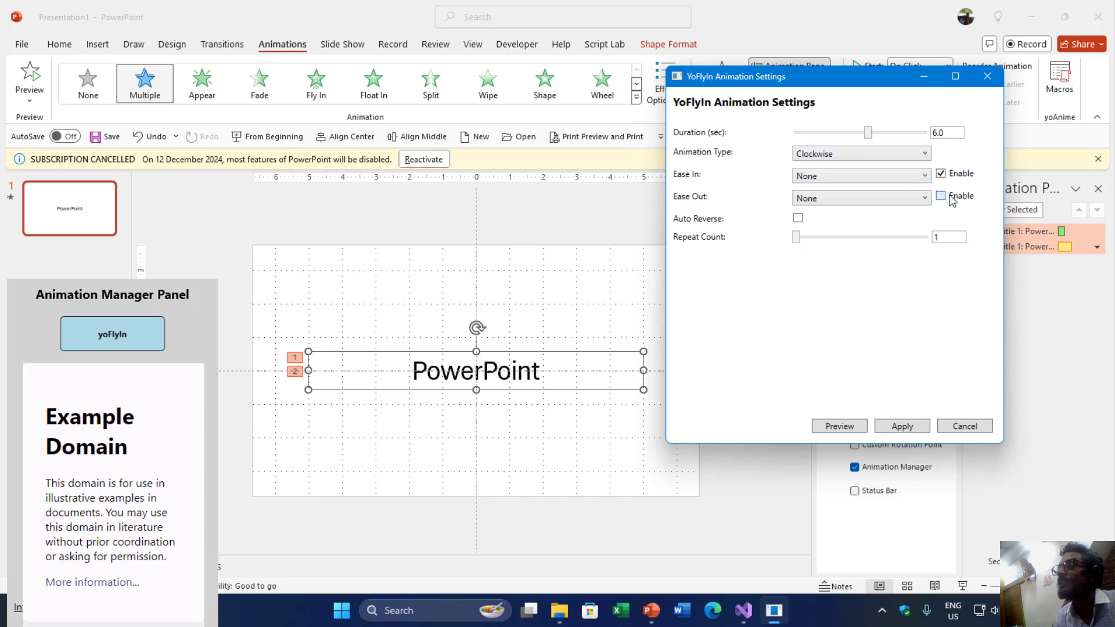
pyautogui.click(849, 173)
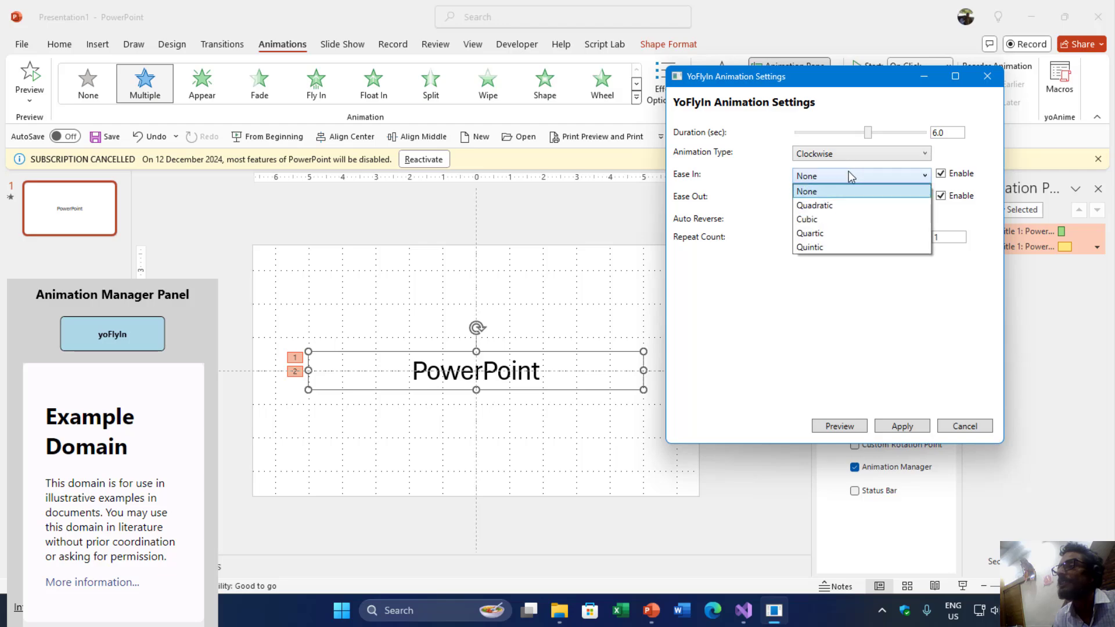
pyautogui.click(828, 227)
pyautogui.click(822, 200)
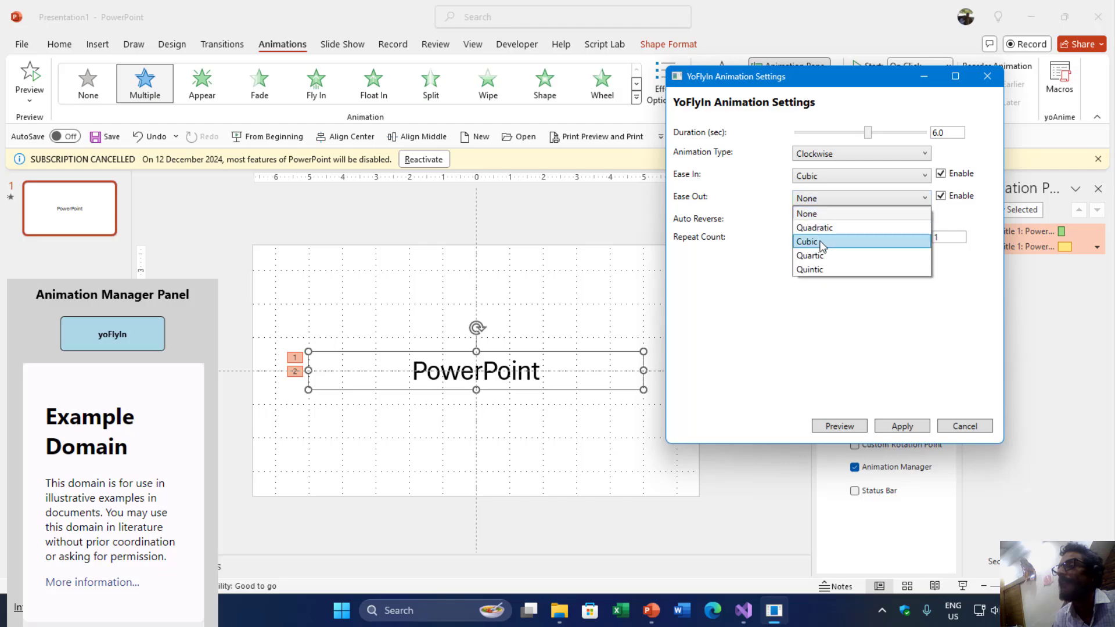
pyautogui.click(822, 243)
# - Turn on auto reverse with a 2.0 s delay and set the repeat count to 5
pyautogui.click(798, 219)
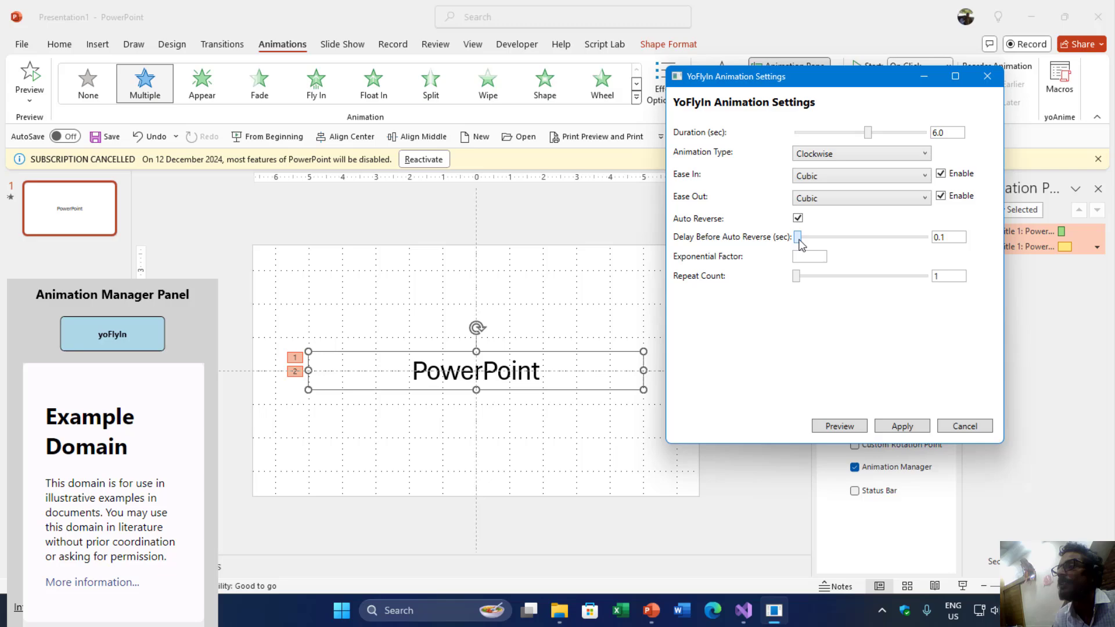
pyautogui.moveTo(797, 240); pyautogui.dragTo(850, 246)
pyautogui.click(812, 257)
pyautogui.moveTo(796, 276); pyautogui.dragTo(860, 288)
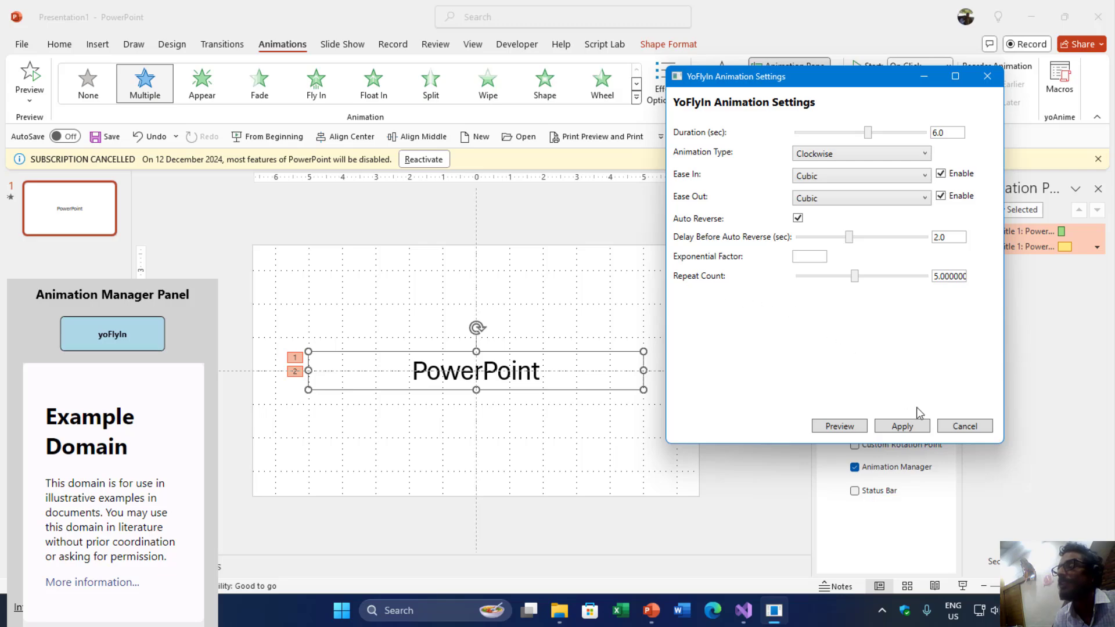
# - On the desktop, rename the '10 Things' wish-list file to '30 Things' and open it in Notepad
pyautogui.click(934, 514)
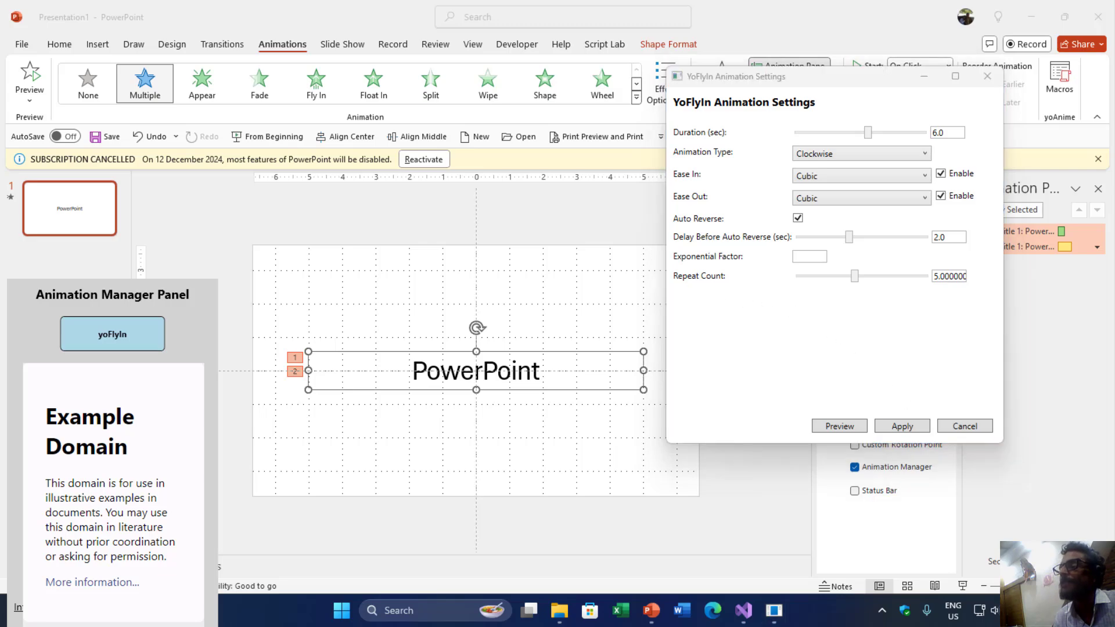
pyautogui.press('super+d')
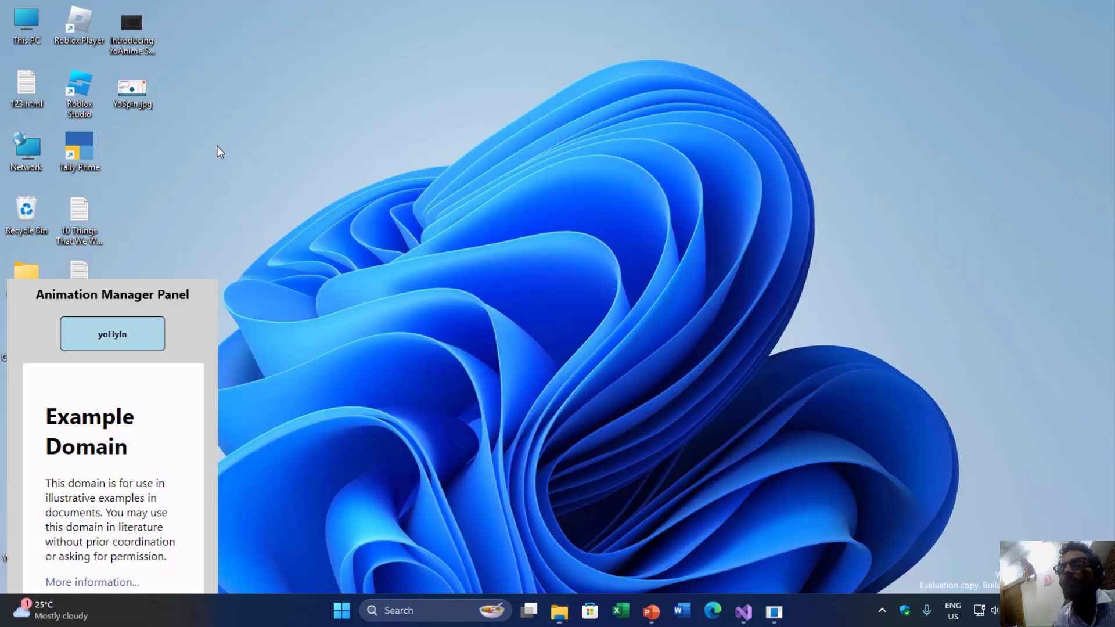
pyautogui.click(76, 217)
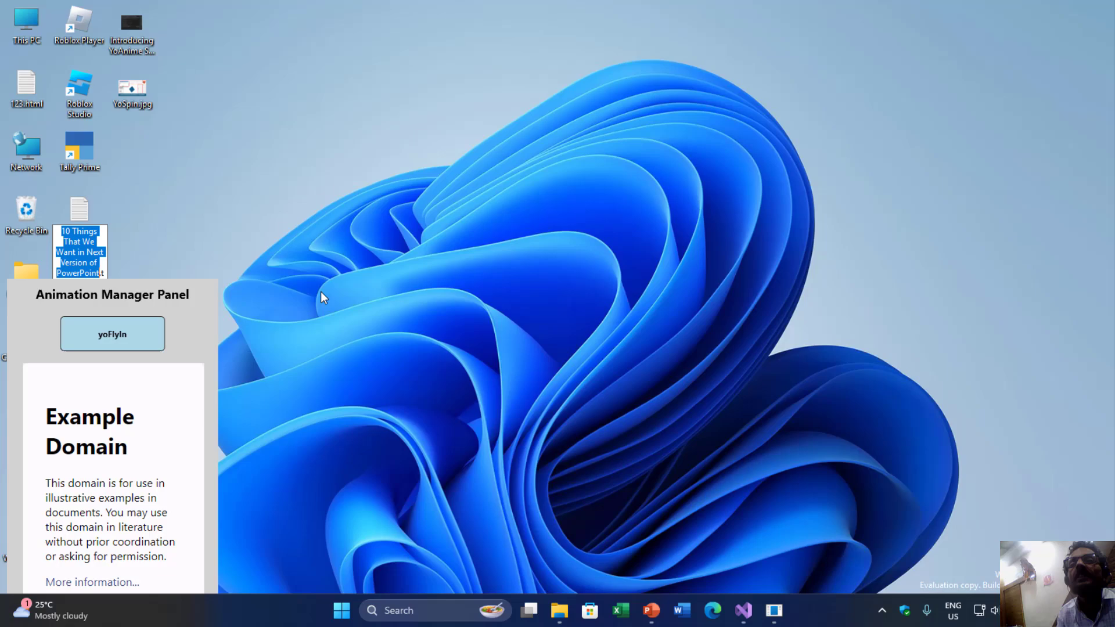
pyautogui.press('F2')
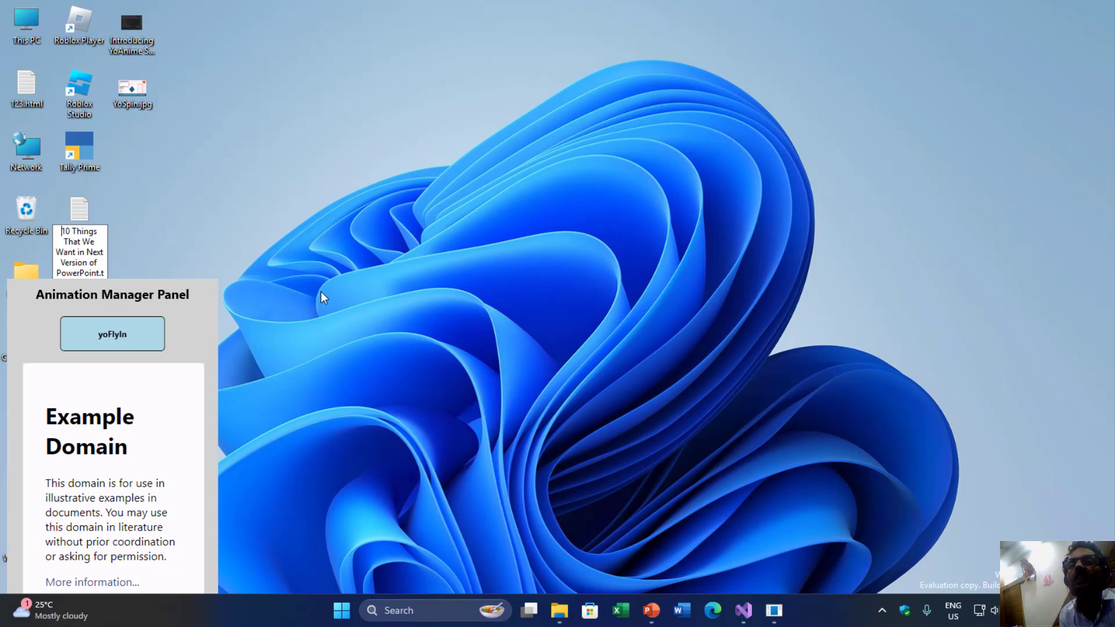
pyautogui.write('3')
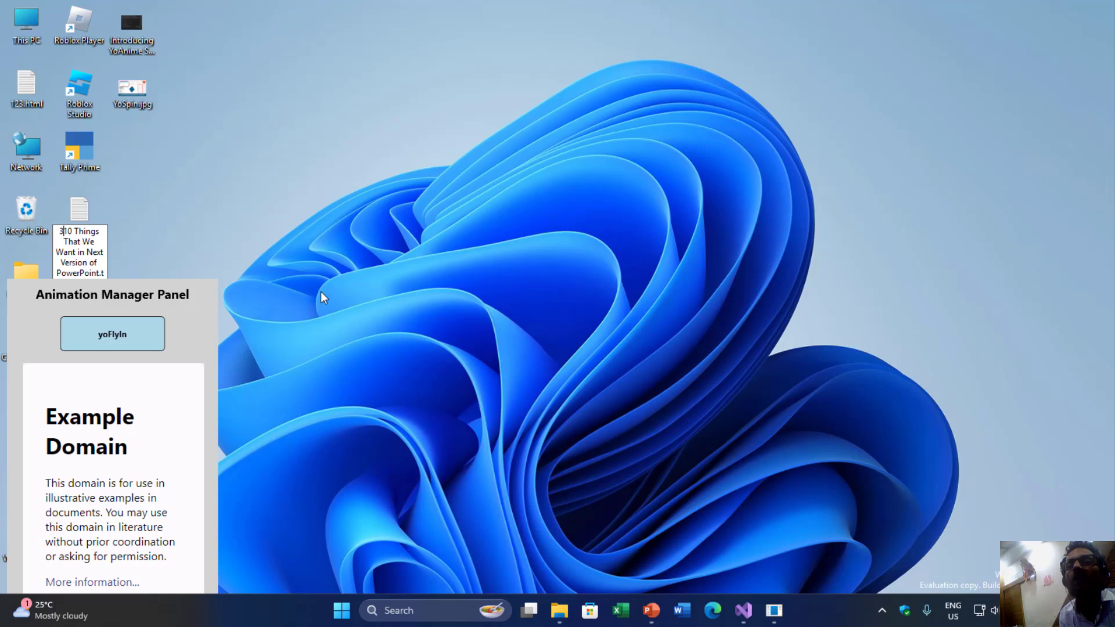
pyautogui.press('Delete')
pyautogui.press('Return')
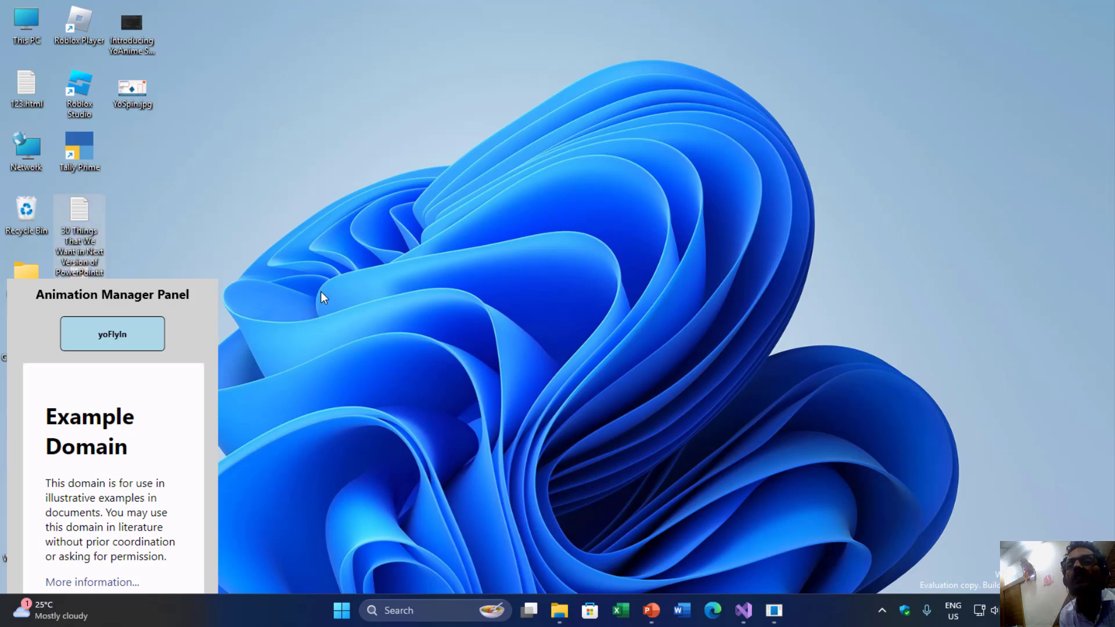
pyautogui.press('Return')
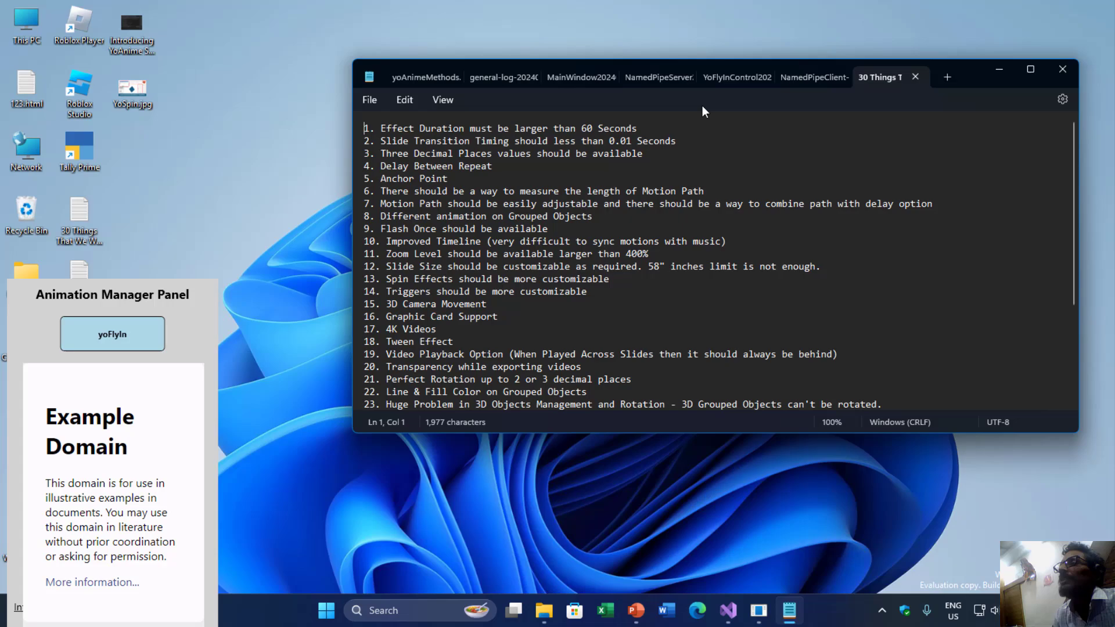
# - Maximize and restore Notepad, scroll through the 34-entry wish list, then minimize it
pyautogui.click(1031, 69)
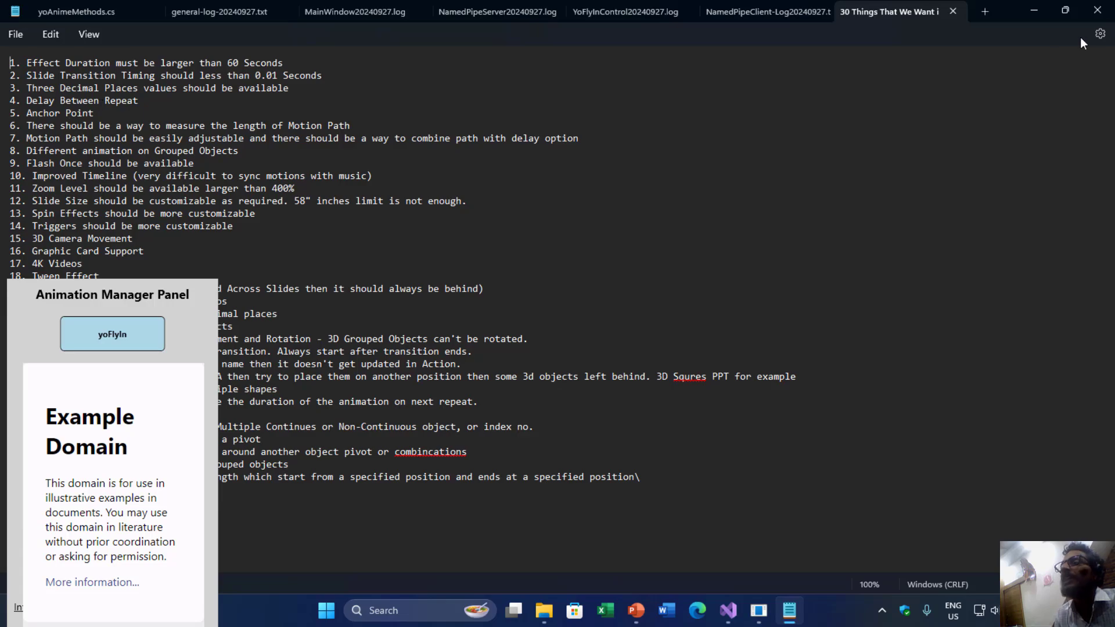
pyautogui.click(1072, 7)
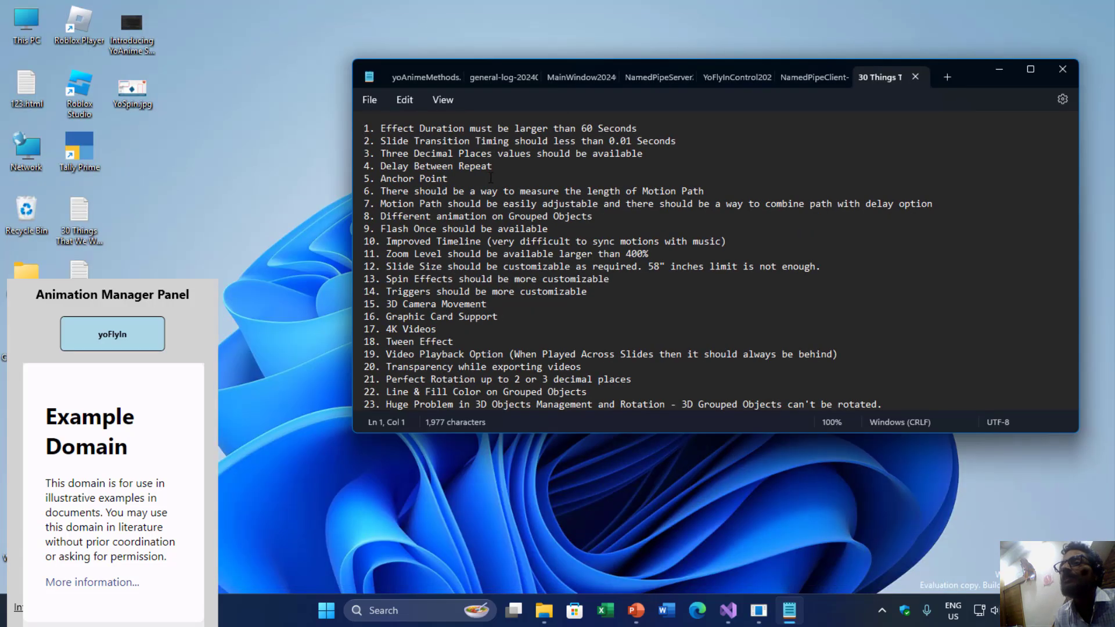
pyautogui.scroll(-4, 491, 178)
pyautogui.scroll(-1, 492, 200)
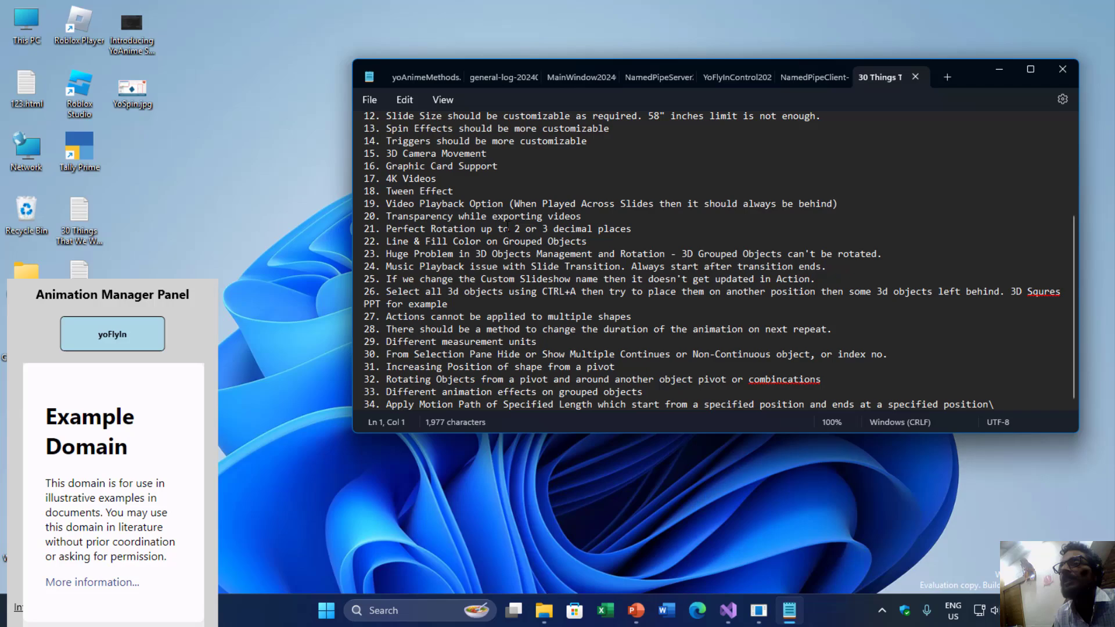
pyautogui.scroll(4, 510, 266)
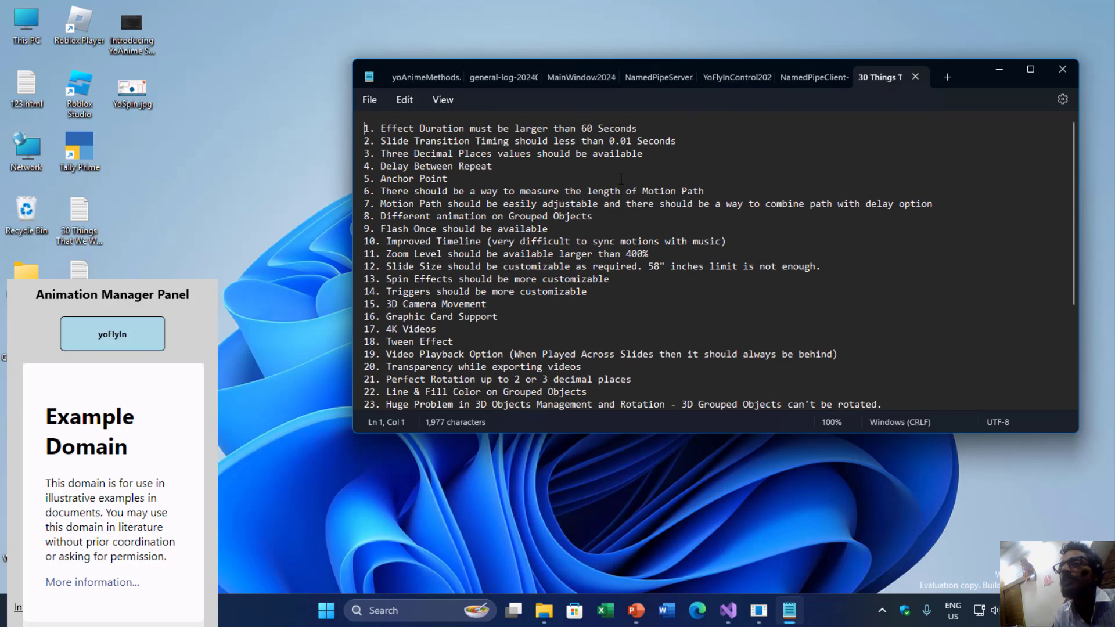
pyautogui.click(1000, 72)
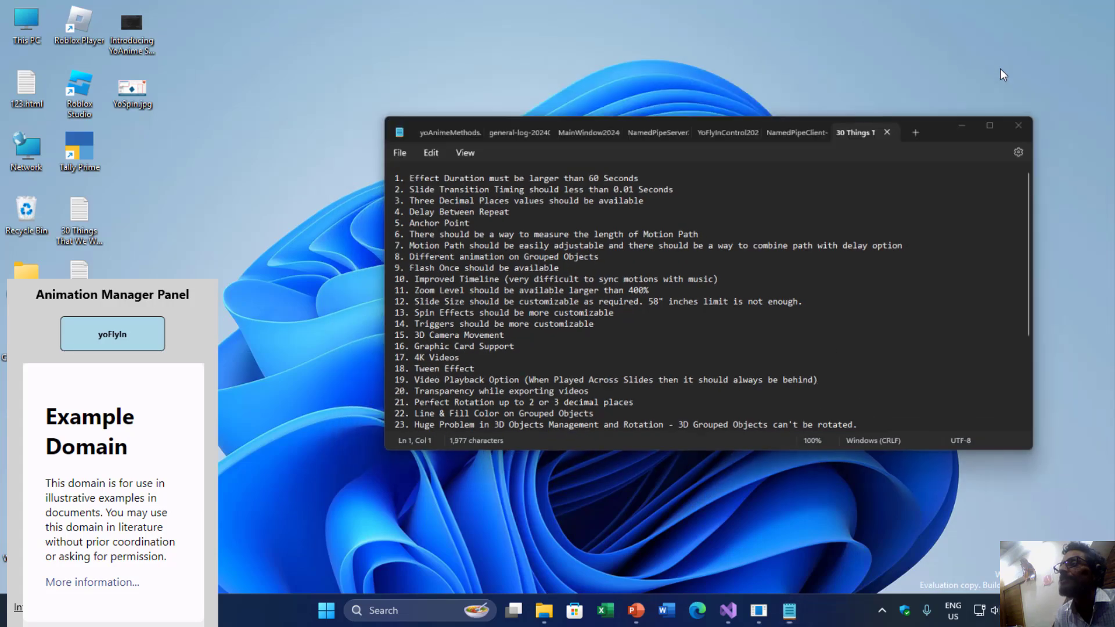
pyautogui.moveTo(731, 623)
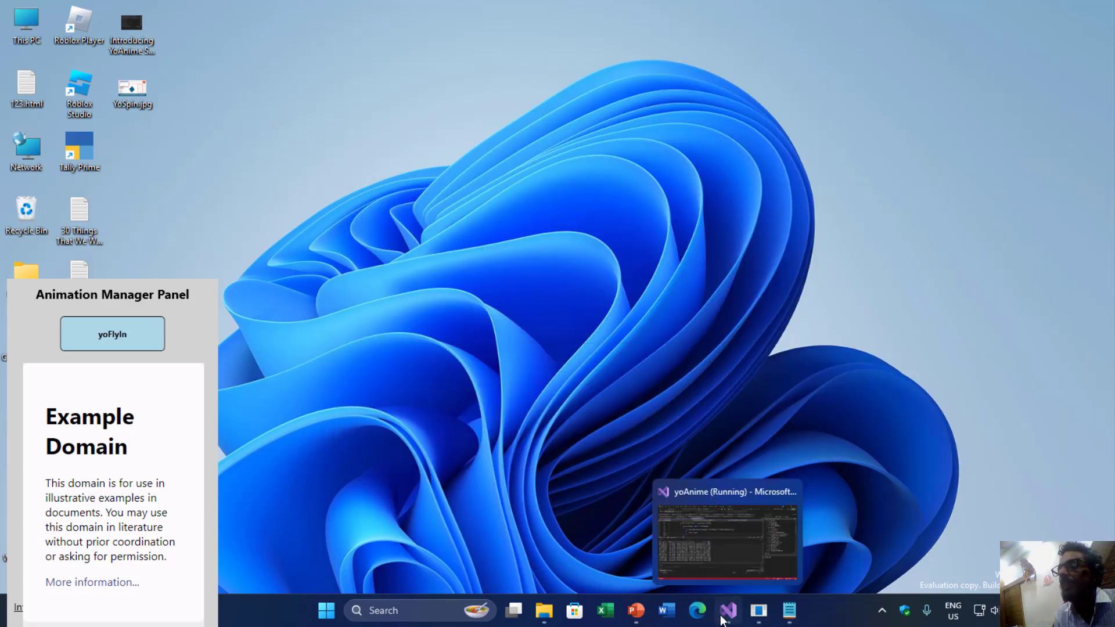
# - Restore PowerPoint from the taskbar with the YoFlyIn Animation Settings dialog in front
pyautogui.click(636, 611)
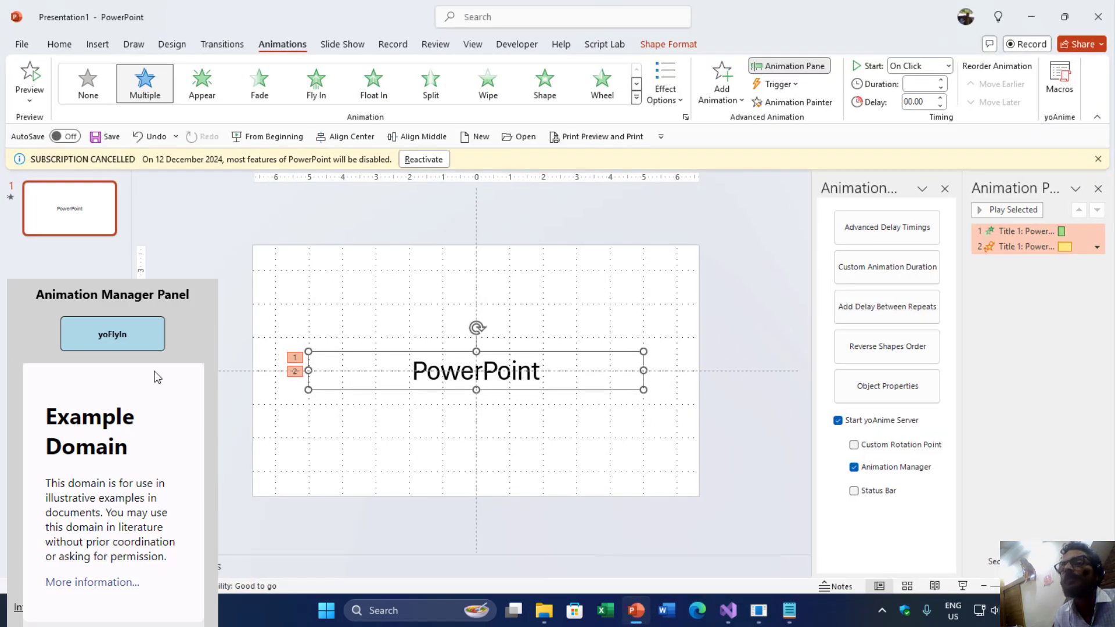
pyautogui.click(757, 622)
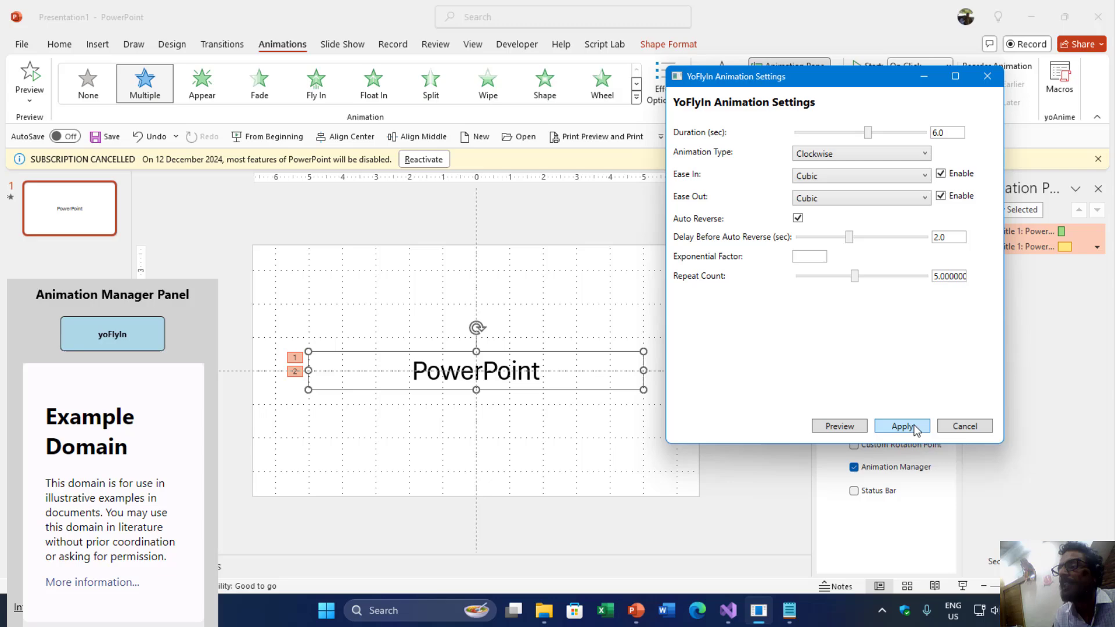
# - Apply the YoFlyIn settings so the title starts its clockwise spin
pyautogui.click(904, 427)
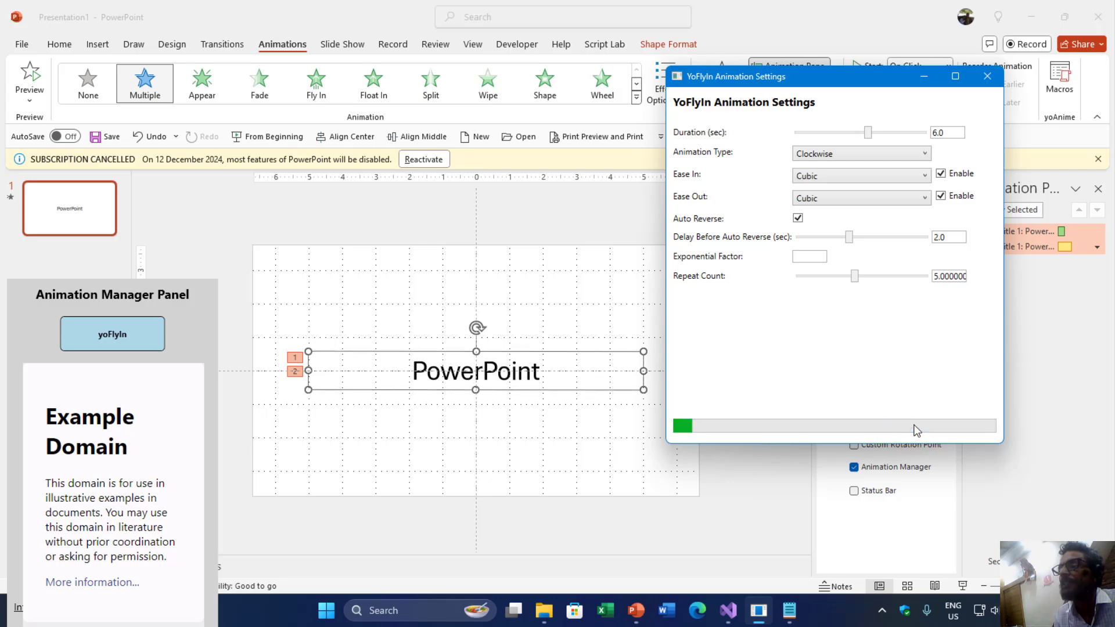